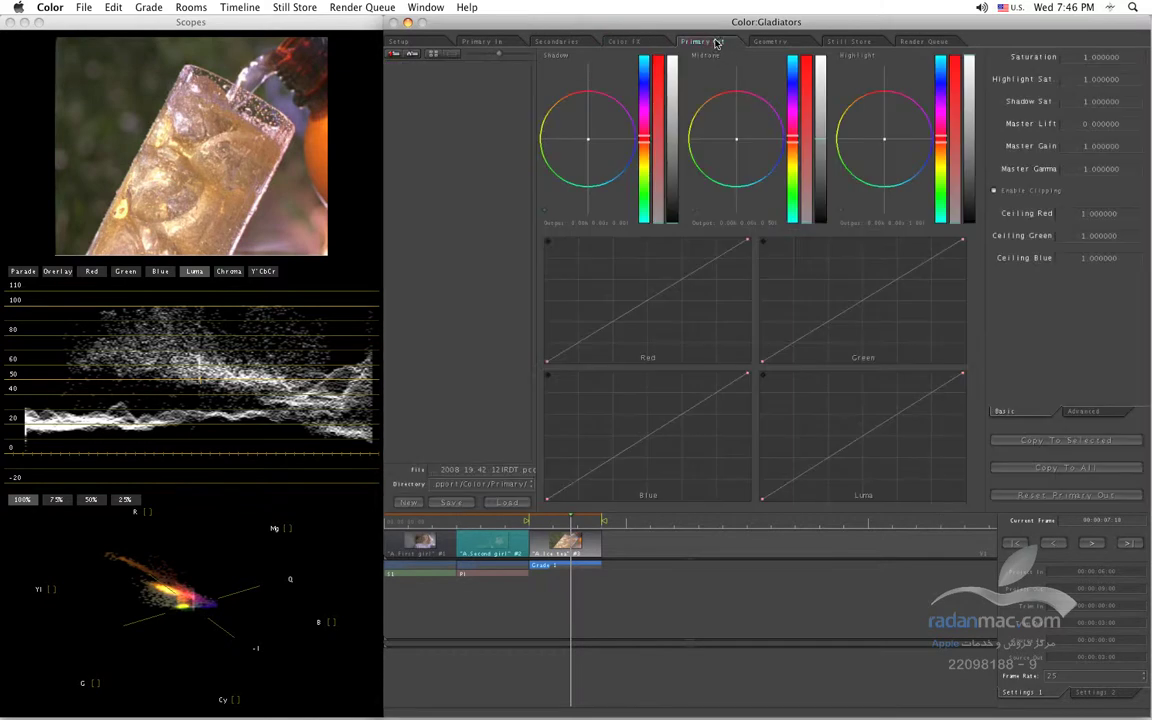
Browse the source clips listed in the Setup room from start to end
key(super+6)
click(412, 43)
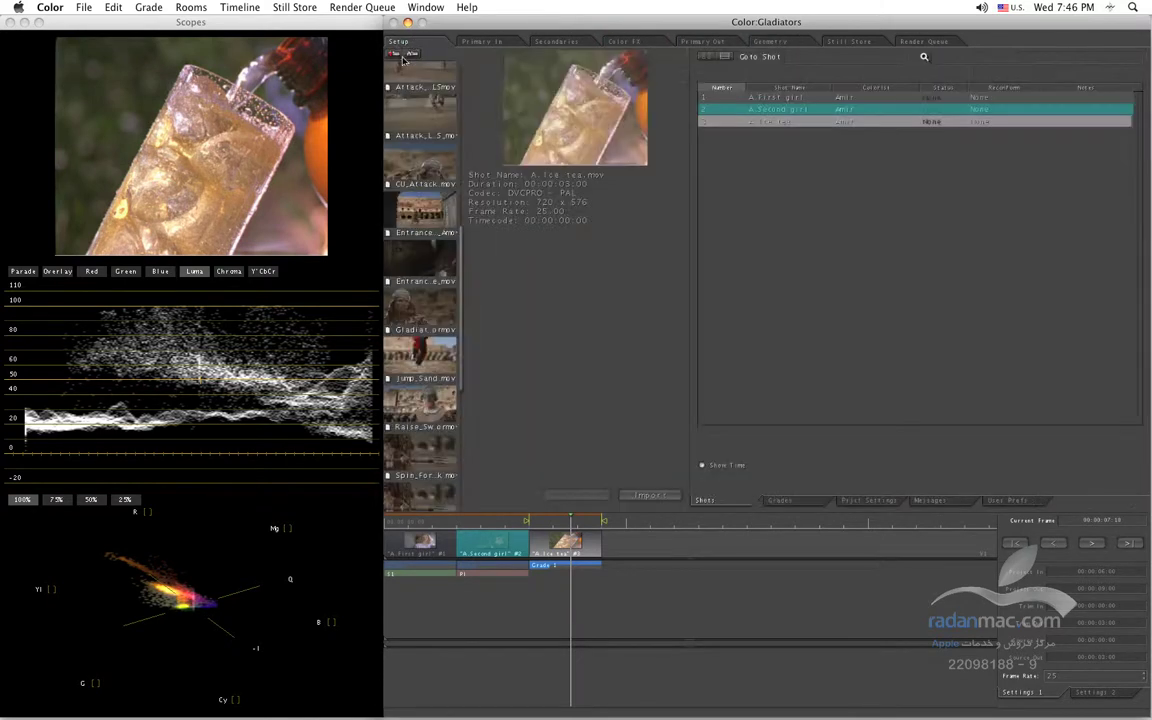
scroll(450, 270, up, 1)
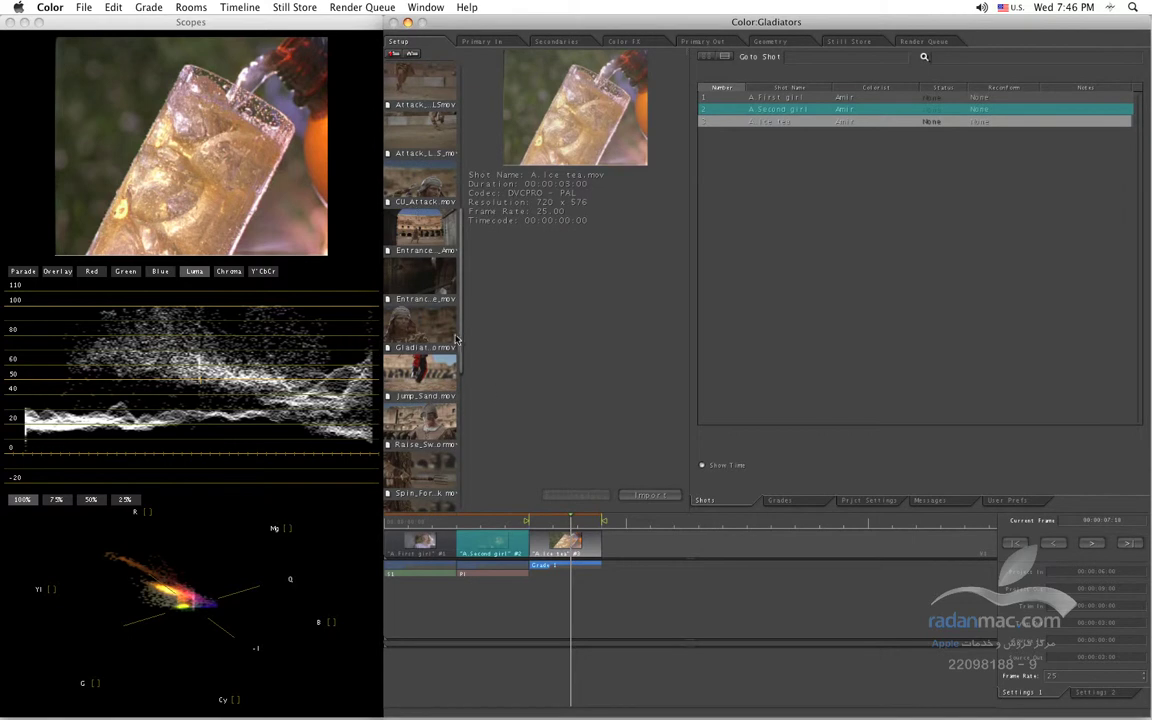
scroll(460, 340, up, 8)
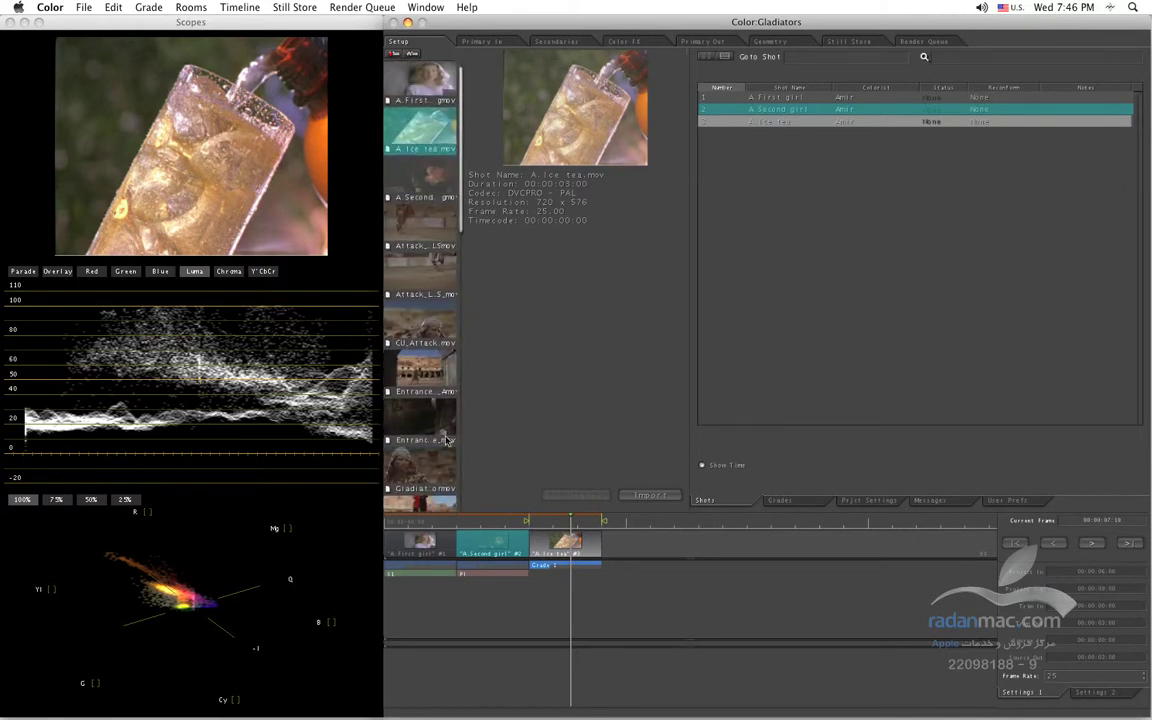
scroll(420, 190, down, 15)
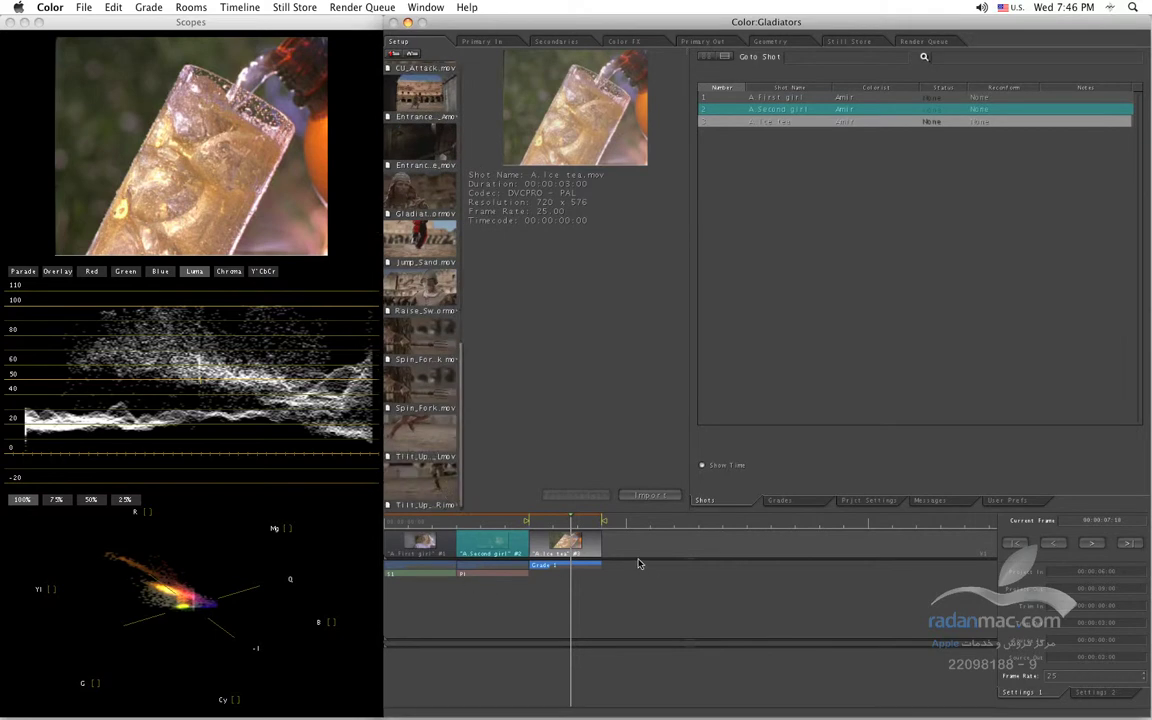
Darken the ice tea shot in the Primary In room by lowering its midtone level
click(484, 41)
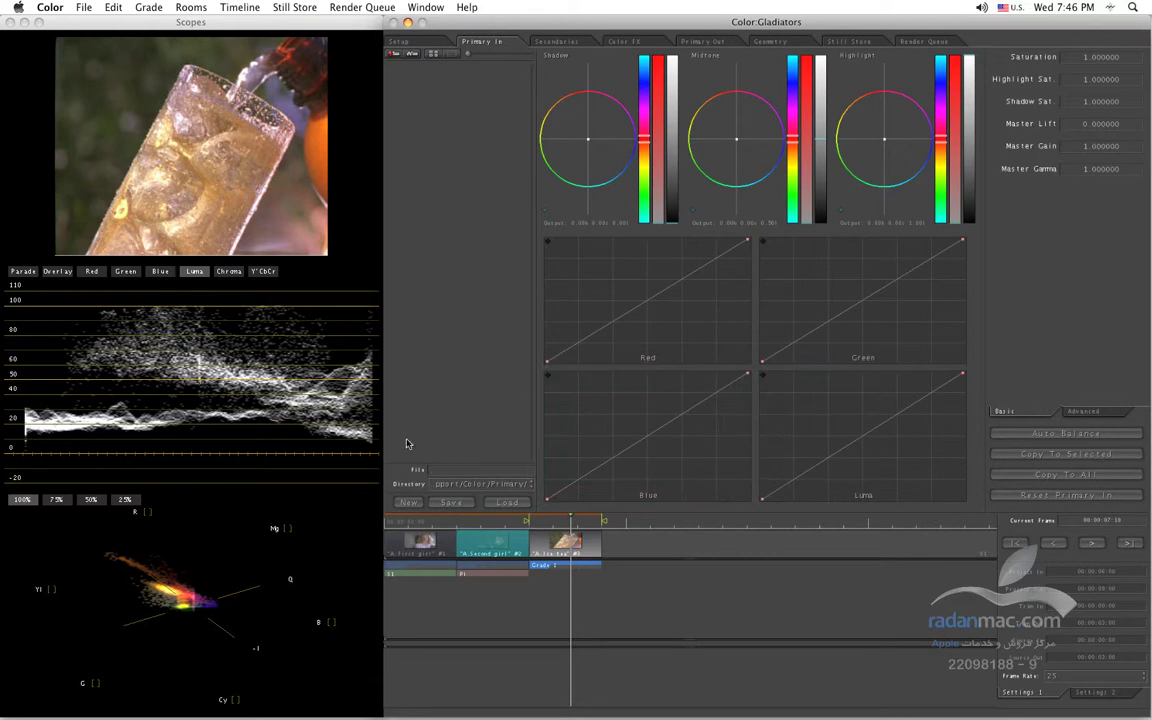
key(space)
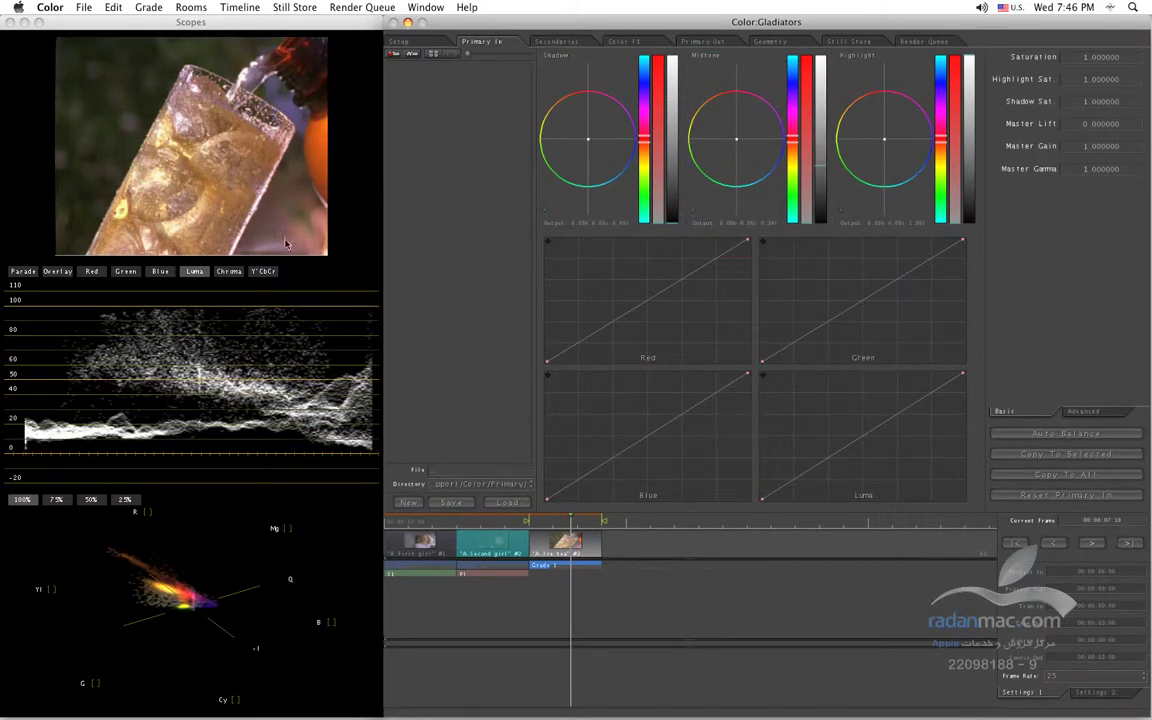
Enable the first secondary with a circular vignette over the orange, sized about 0.51 with aspect about 1.07 and softness about 0.13
click(556, 41)
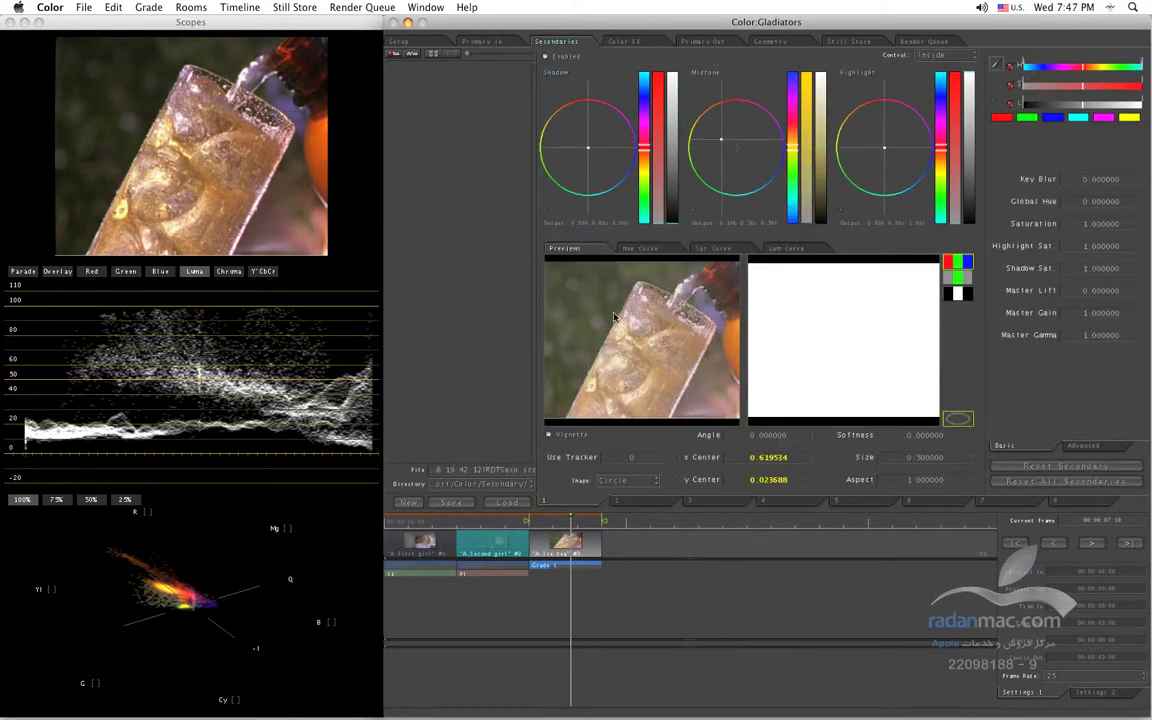
click(545, 56)
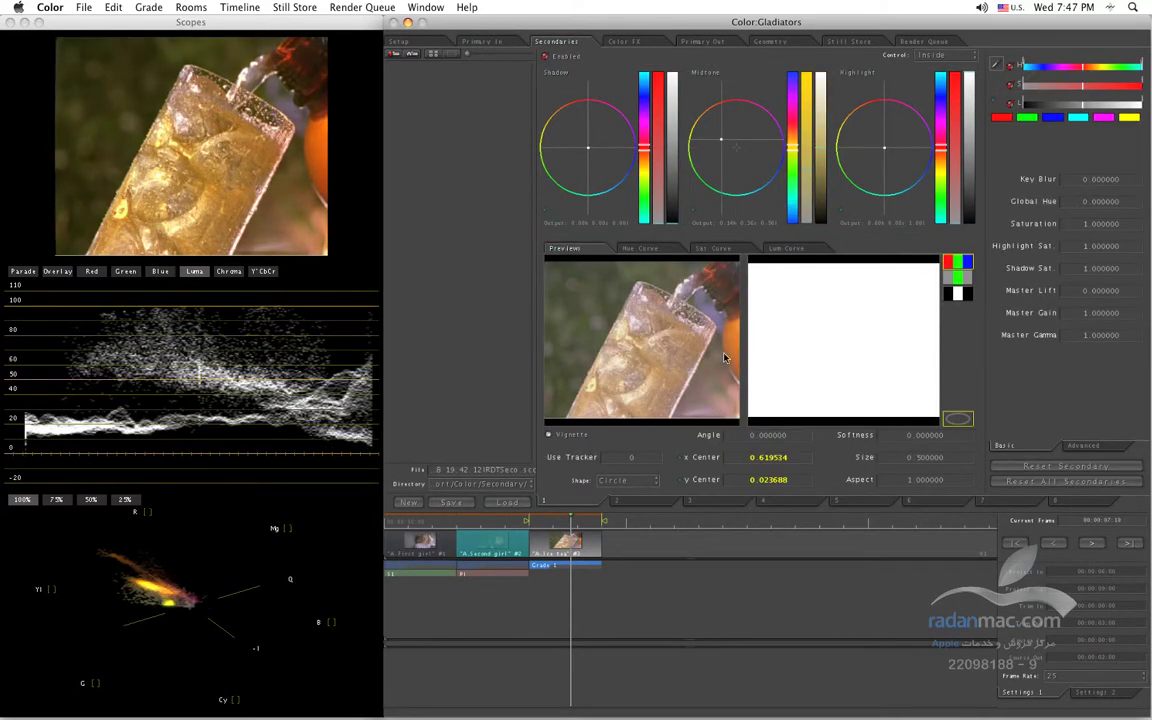
click(548, 434)
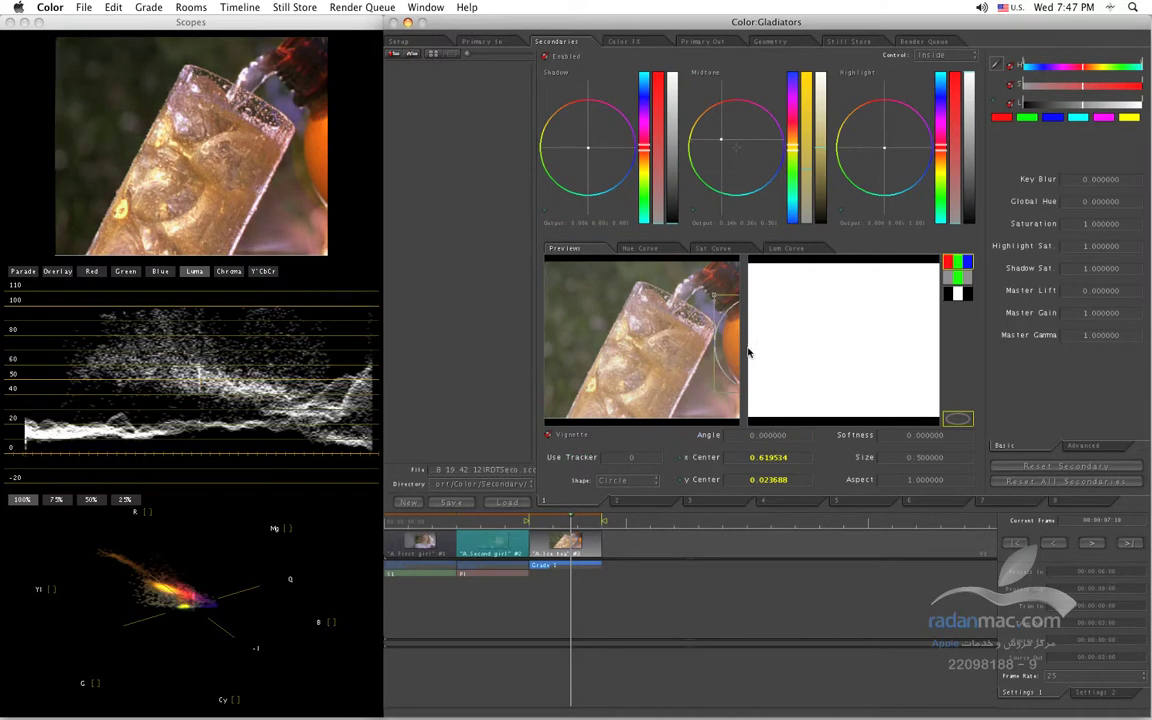
drag(739, 350, 740, 349)
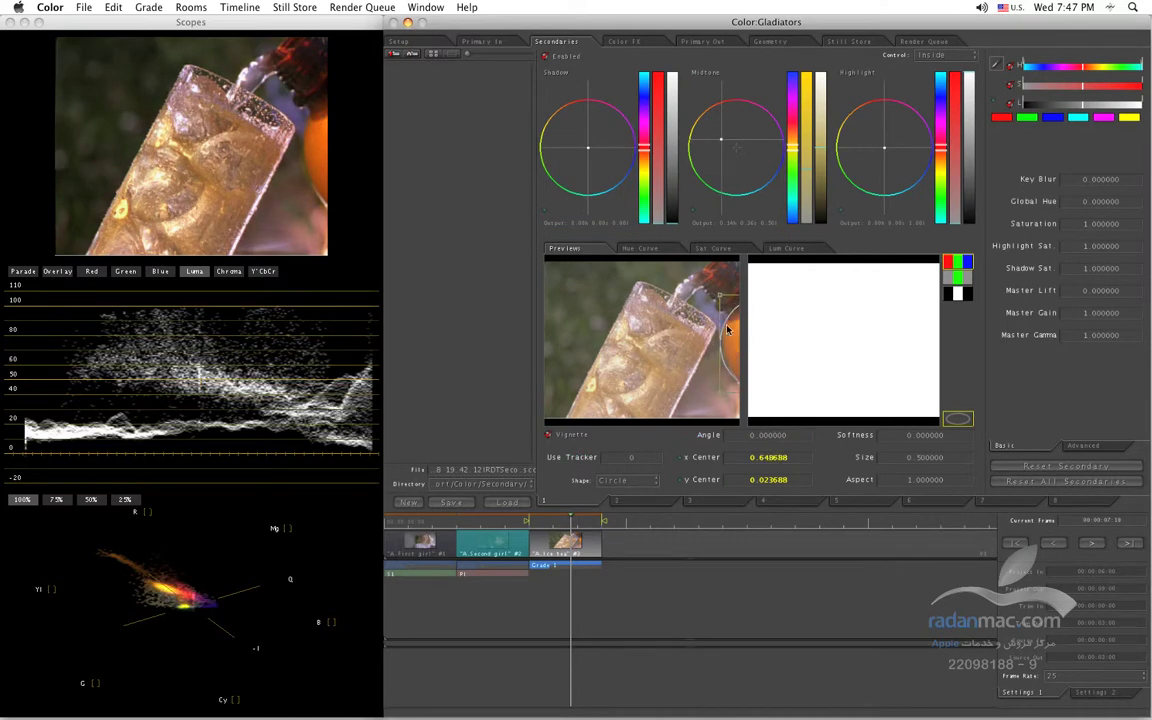
drag(720, 300, 741, 329)
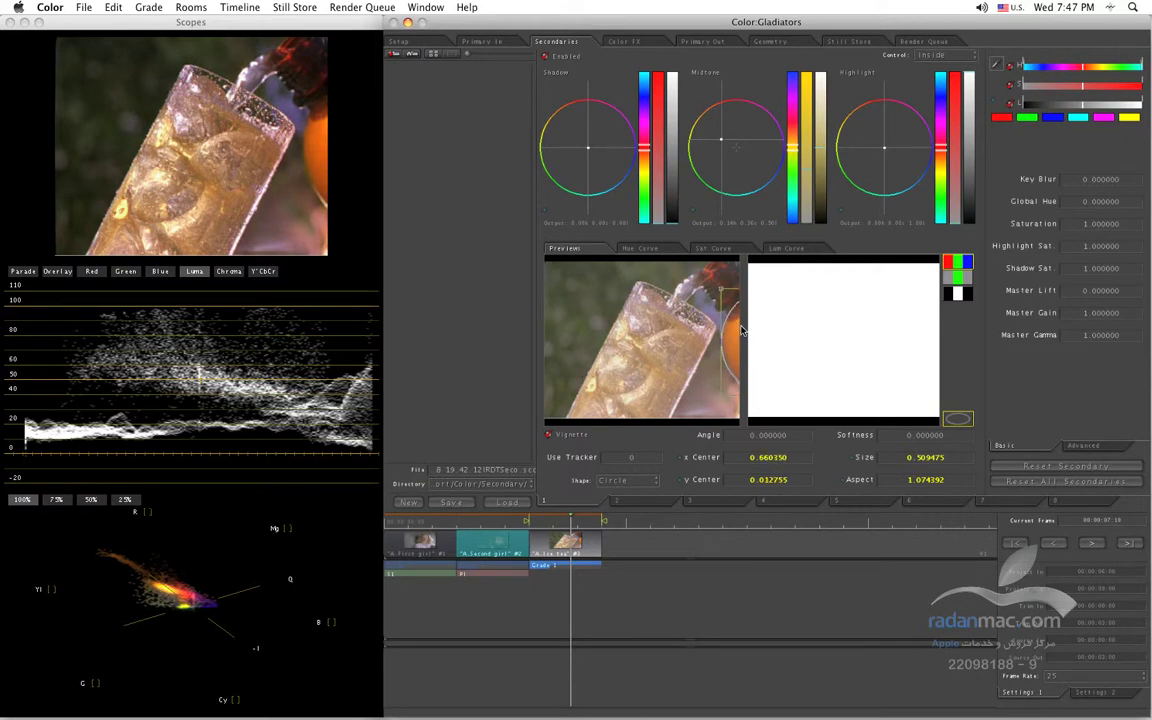
drag(850, 435, 835, 392)
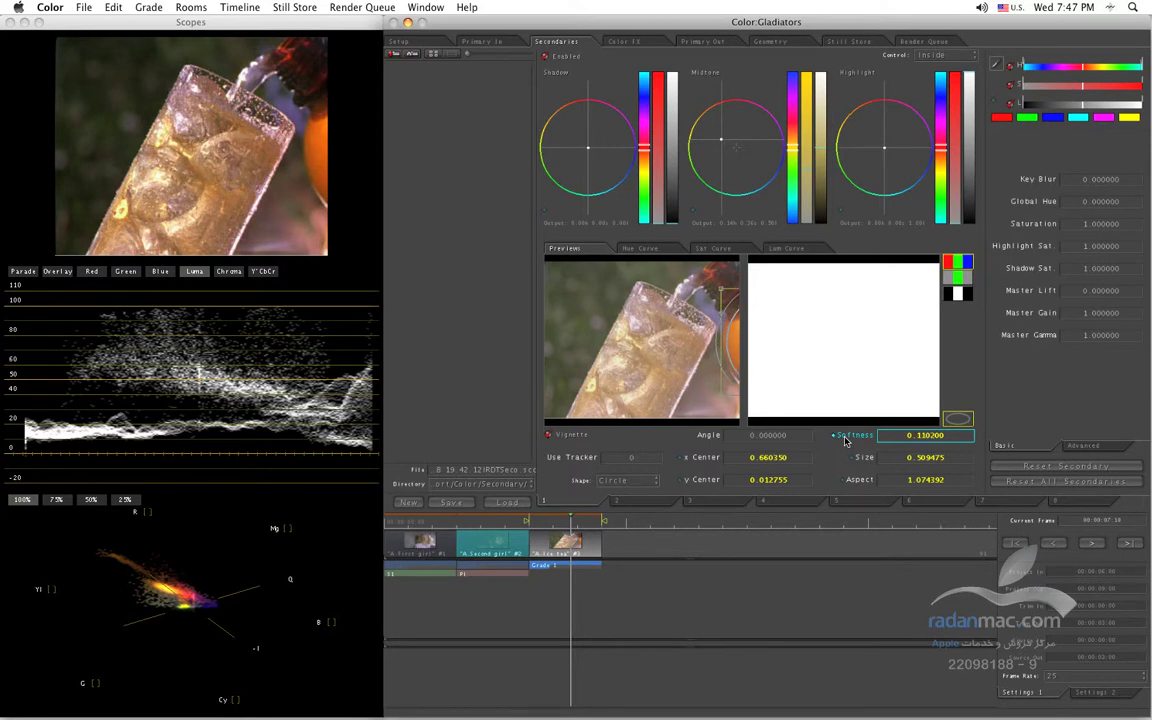
drag(658, 312, 654, 312)
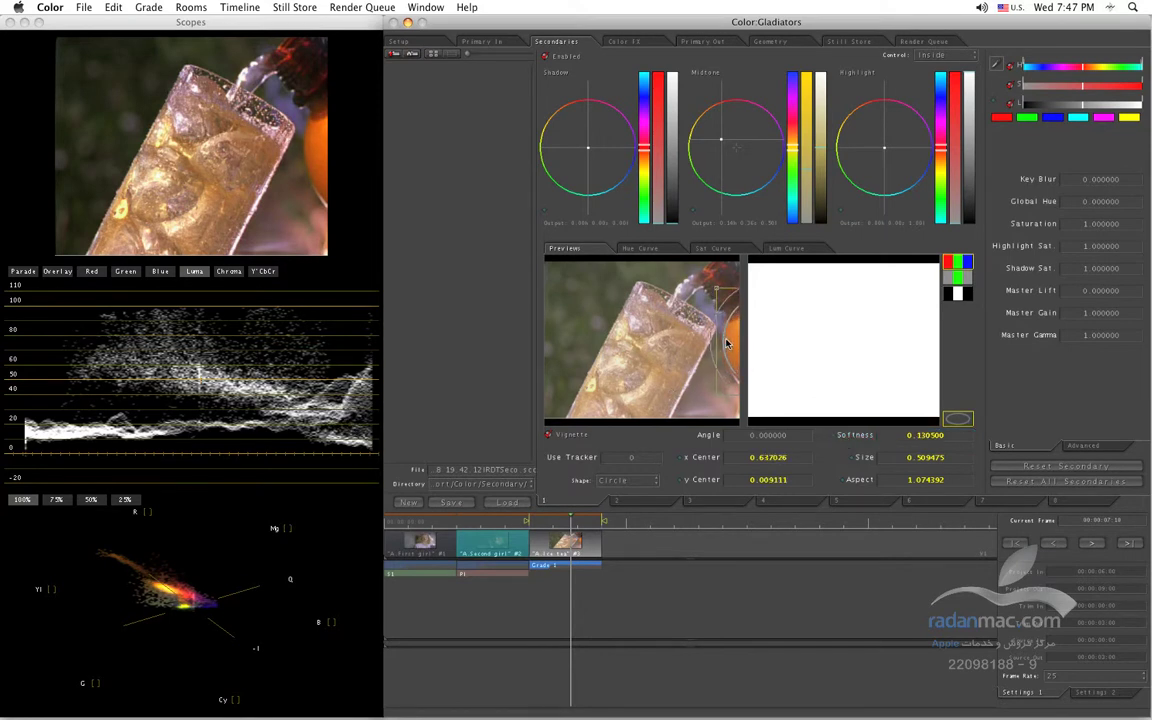
Shift the midtones inside the vignette further toward yellow-orange and the shadows toward red
drag(729, 156, 720, 148)
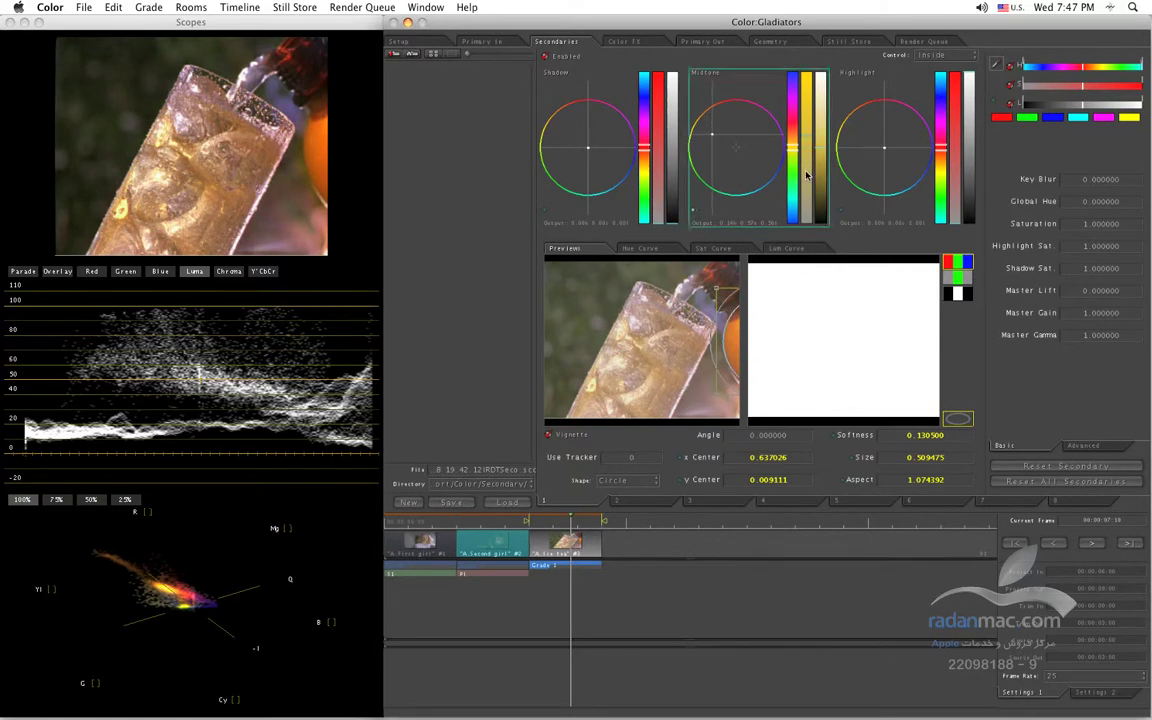
drag(658, 168, 654, 157)
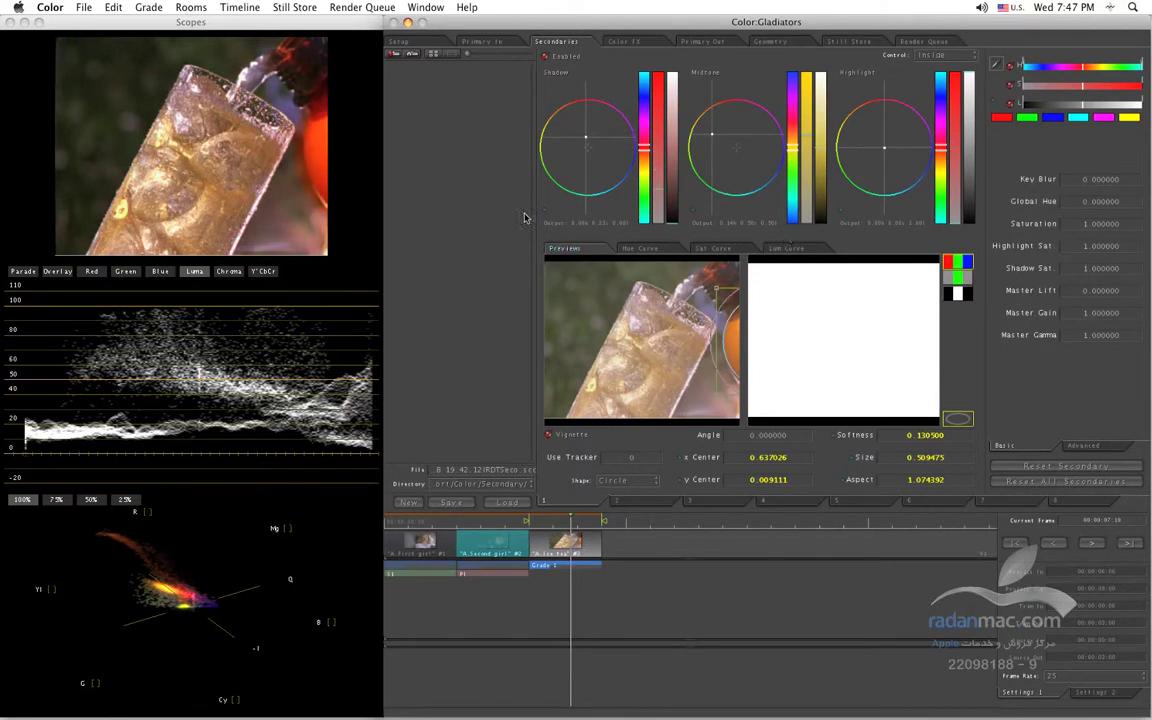
Apply the first Bleach Bypass preset from the Color FX bin to the ice tea shot
key(super+4)
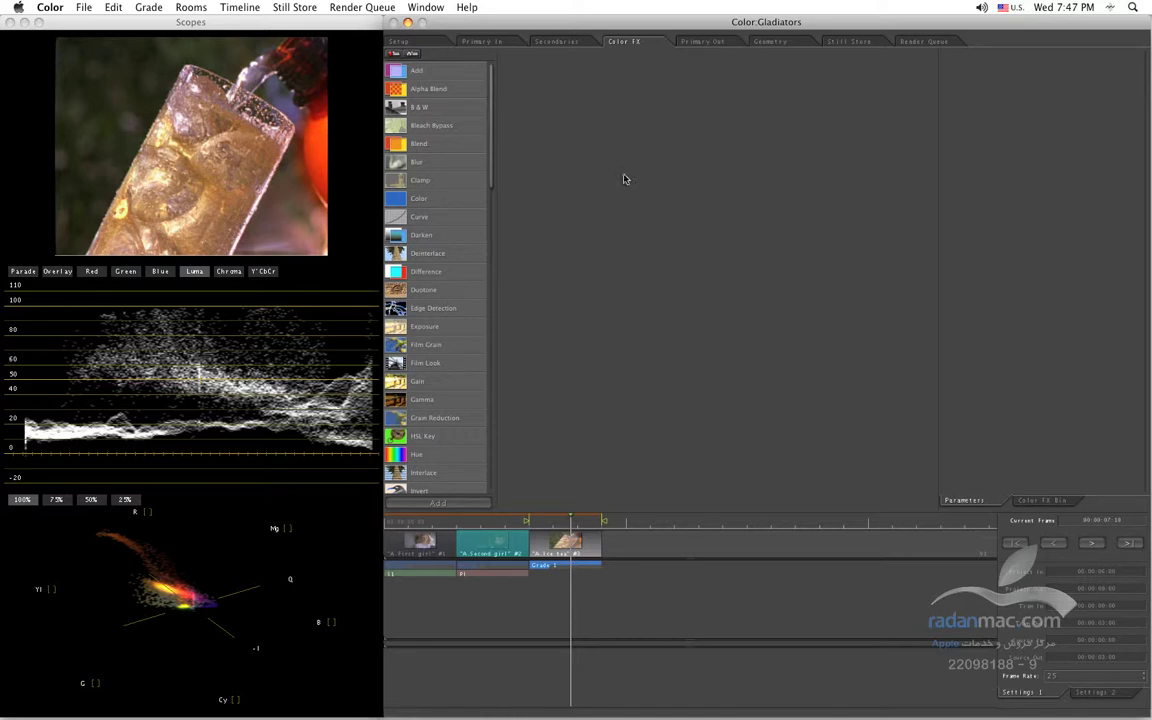
click(1041, 500)
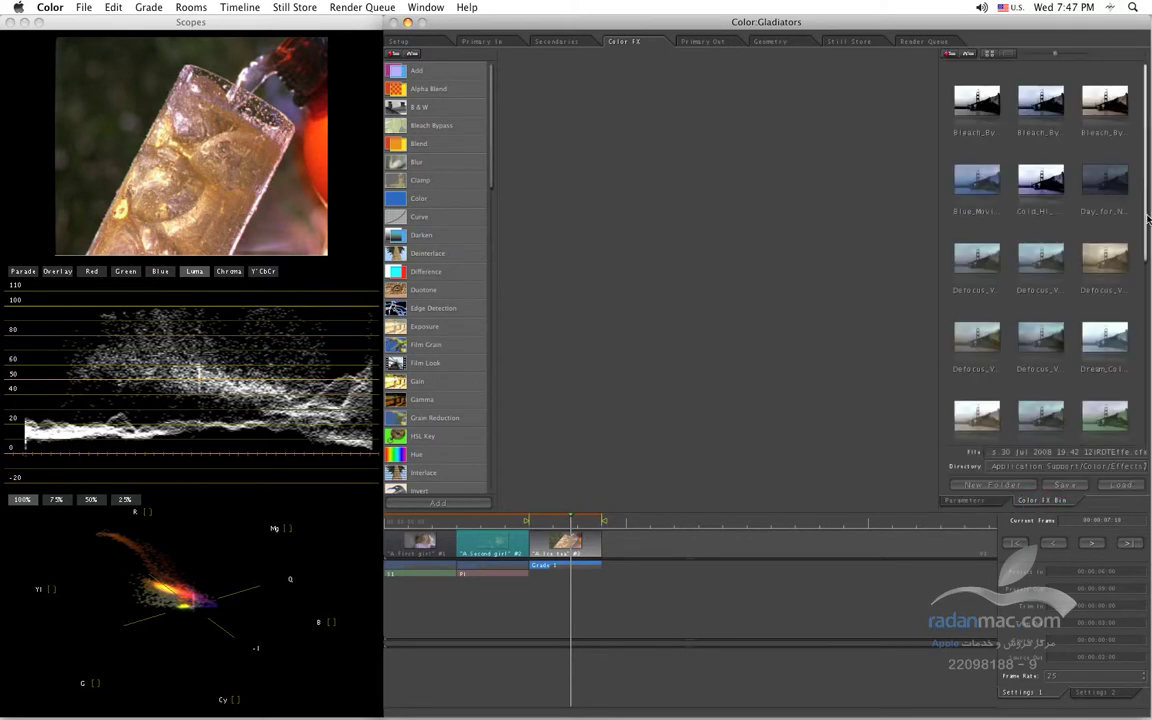
scroll(1120, 210, down, 1)
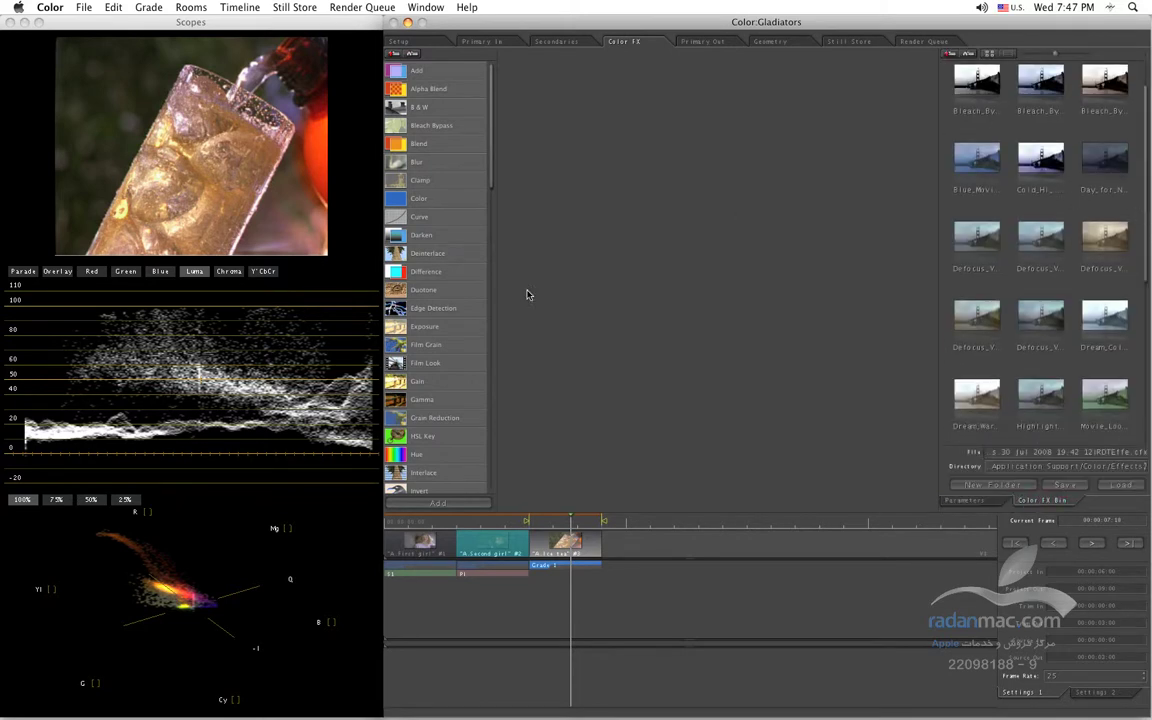
double_click(999, 84)
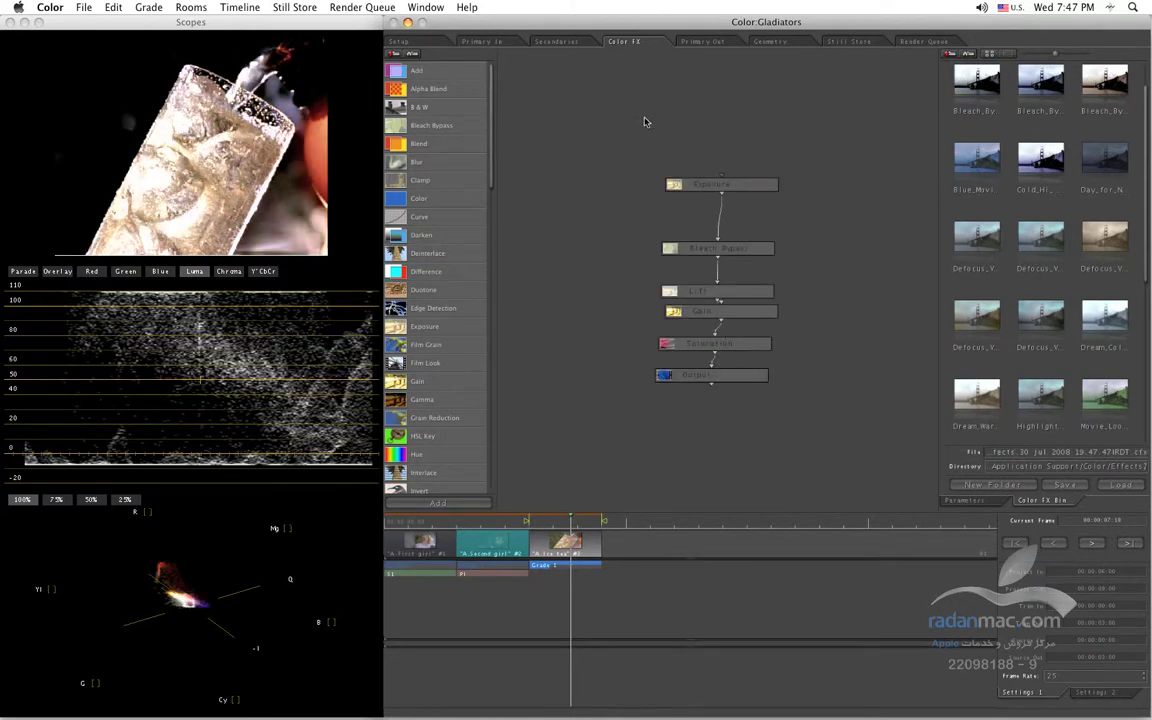
Review the shot's grade in the Secondaries, Color FX and Primary Out rooms
key(super+5)
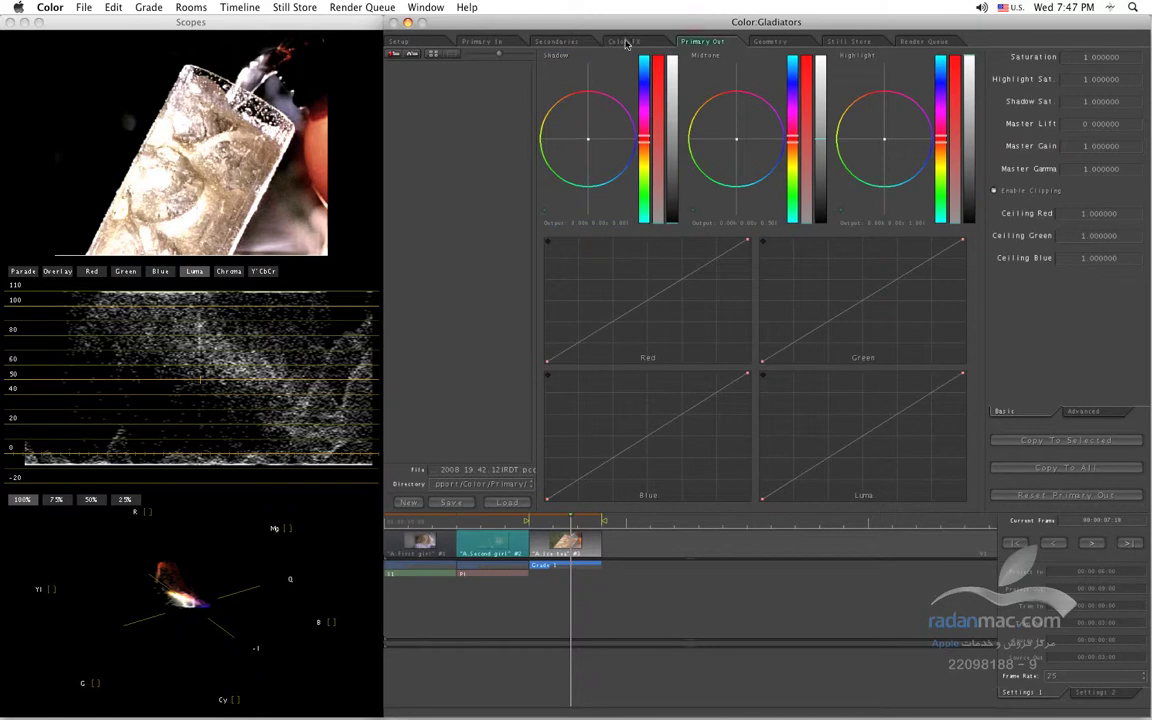
key(super+4)
click(578, 44)
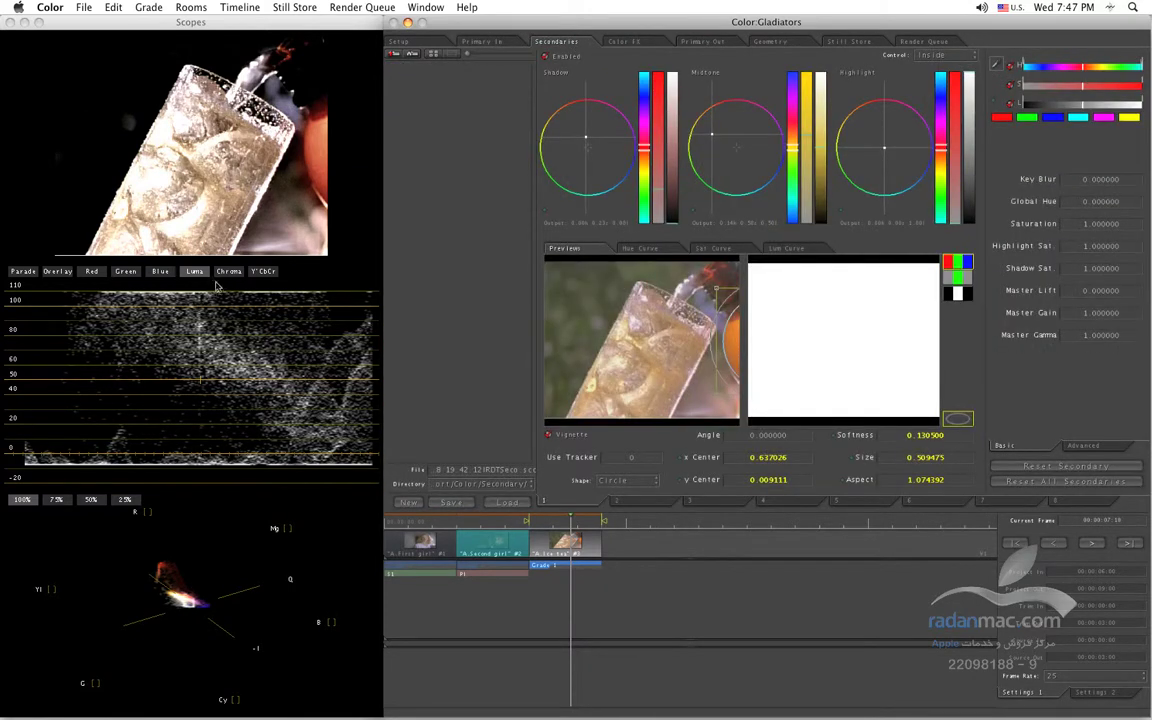
key(super+4)
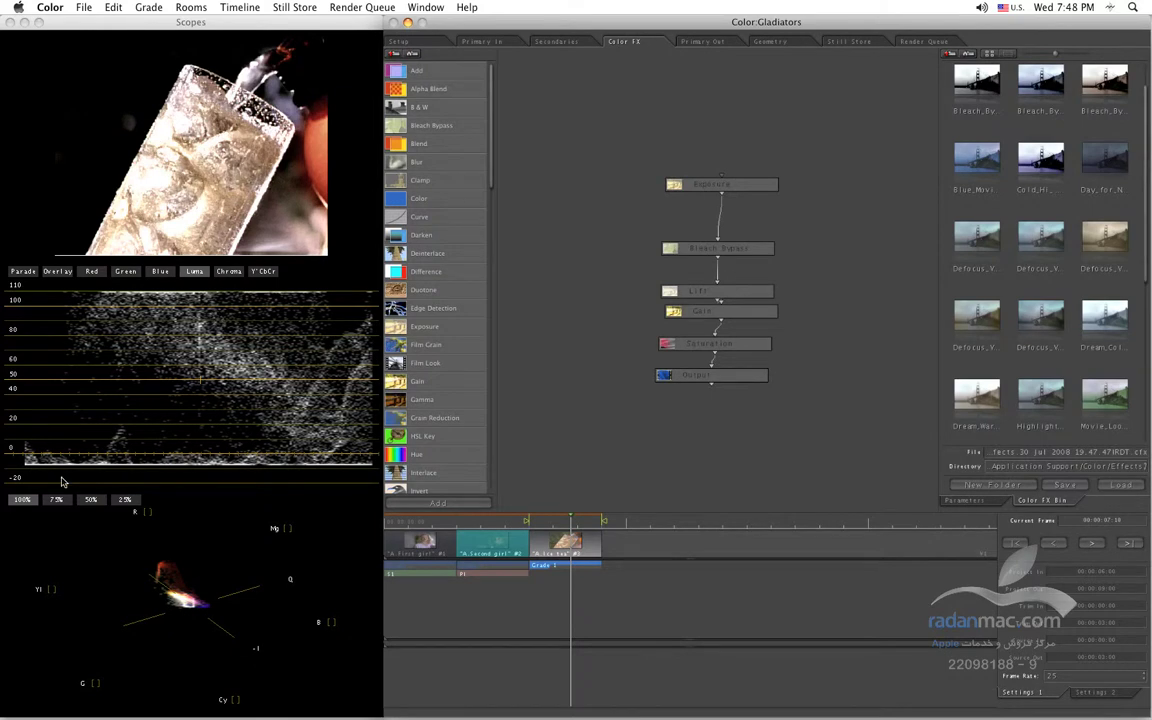
click(700, 42)
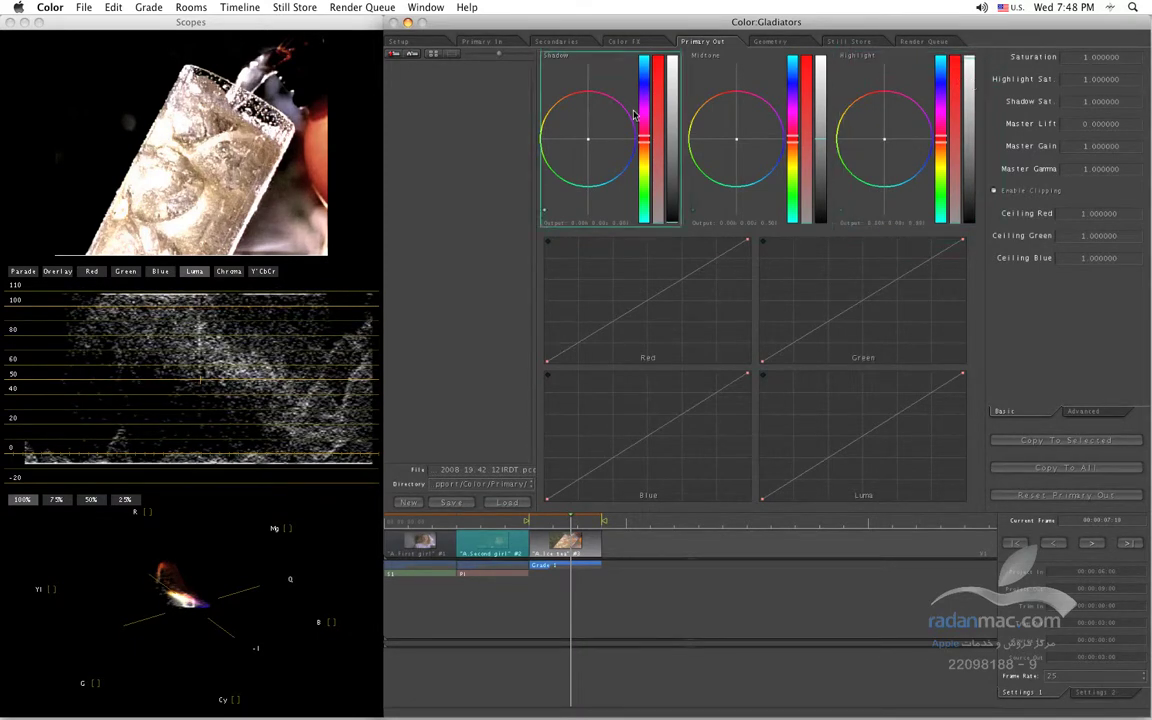
Reframe the shot in the Geometry room at a scale of about 0.667, with position about X 0.168 and Y -0.165
click(776, 44)
drag(411, 57, 482, 132)
drag(636, 246, 784, 215)
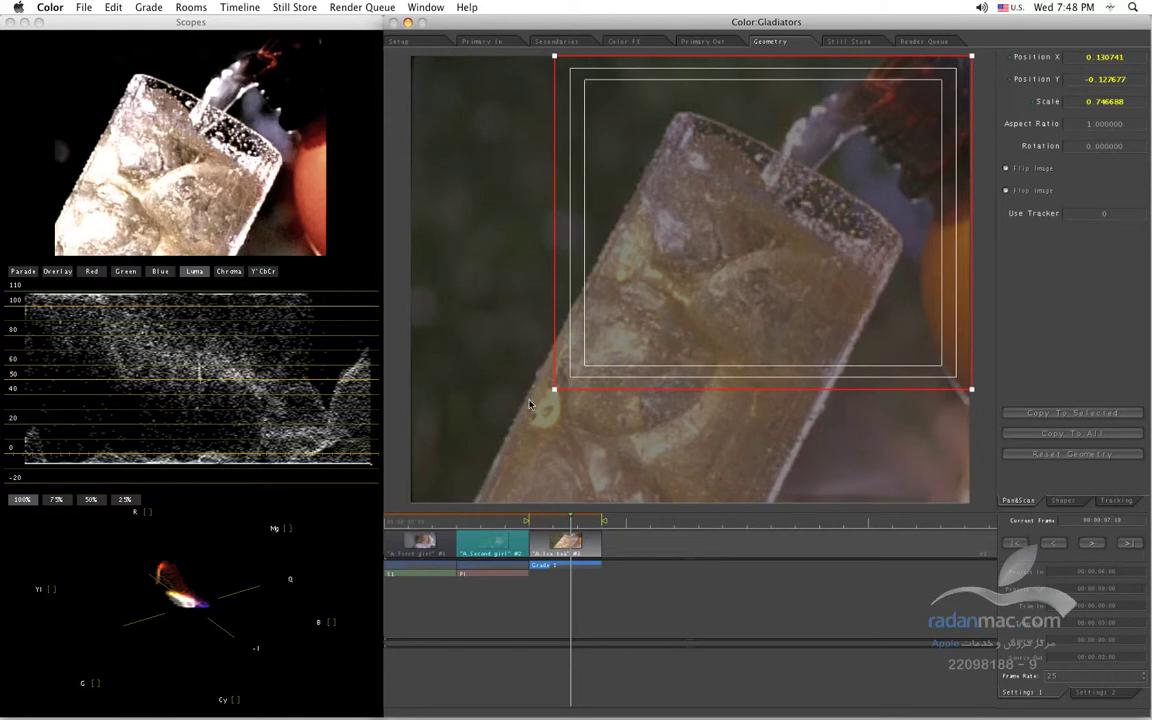
drag(555, 391, 737, 237)
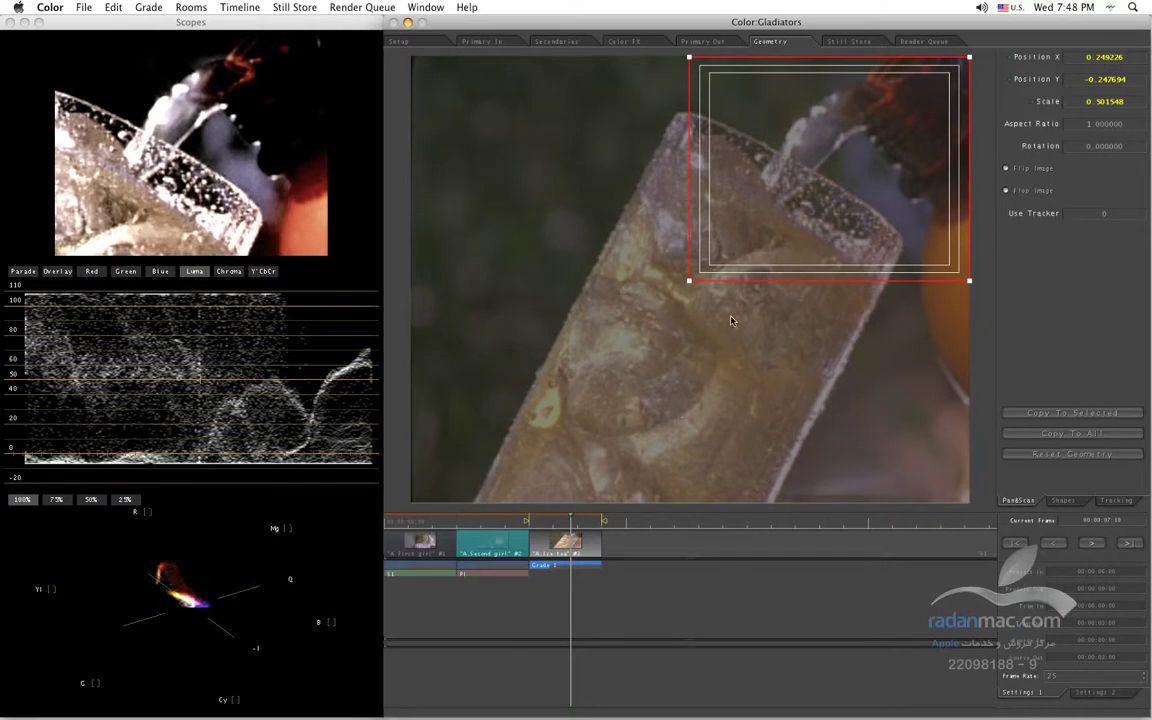
mouse_move(688, 290)
mouse_down()
mouse_move(612, 346)
mouse_move(692, 307)
mouse_up()
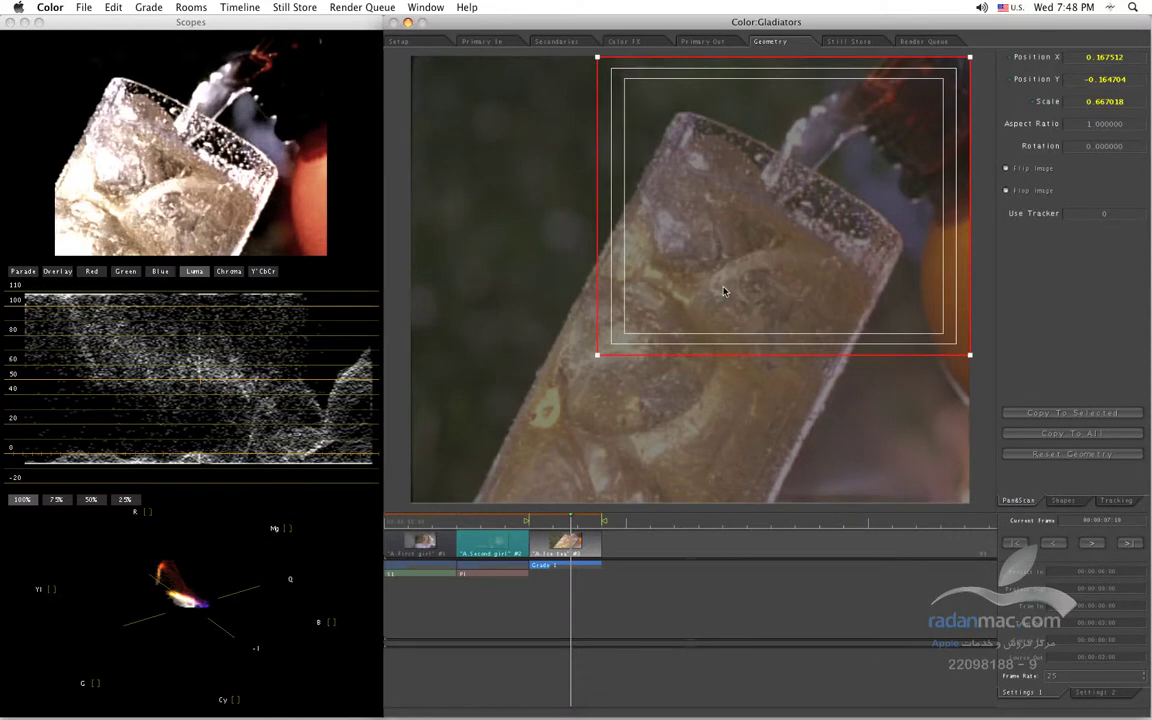
Examine the Geometry room's shape controls alongside the vignette settings in the Secondaries room
click(1073, 502)
click(1018, 501)
click(553, 41)
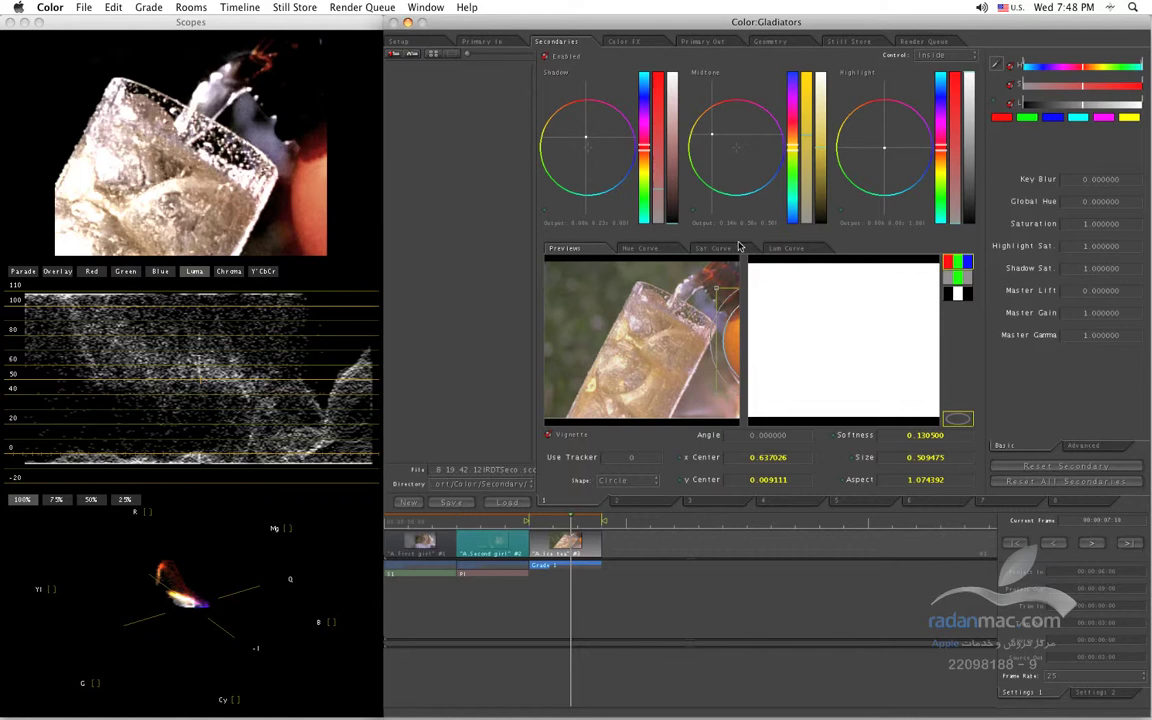
click(770, 41)
click(1065, 503)
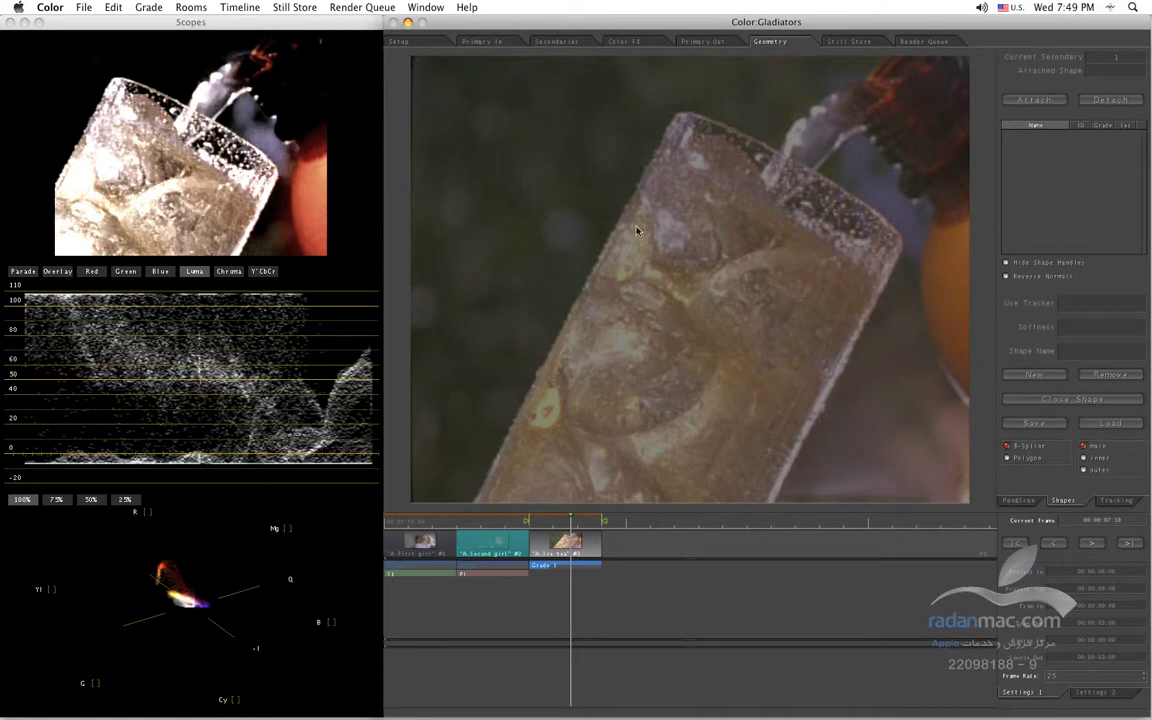
click(1019, 500)
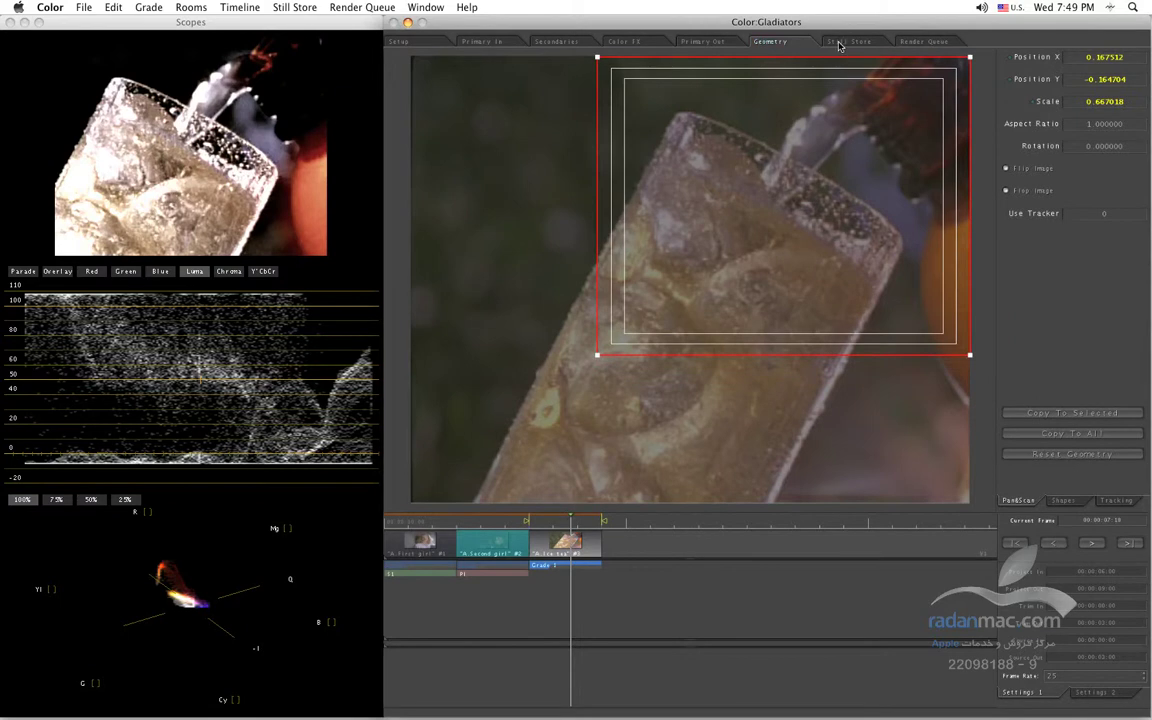
Save the current frame to the Still Store and load it for split-screen comparison
key(super+7)
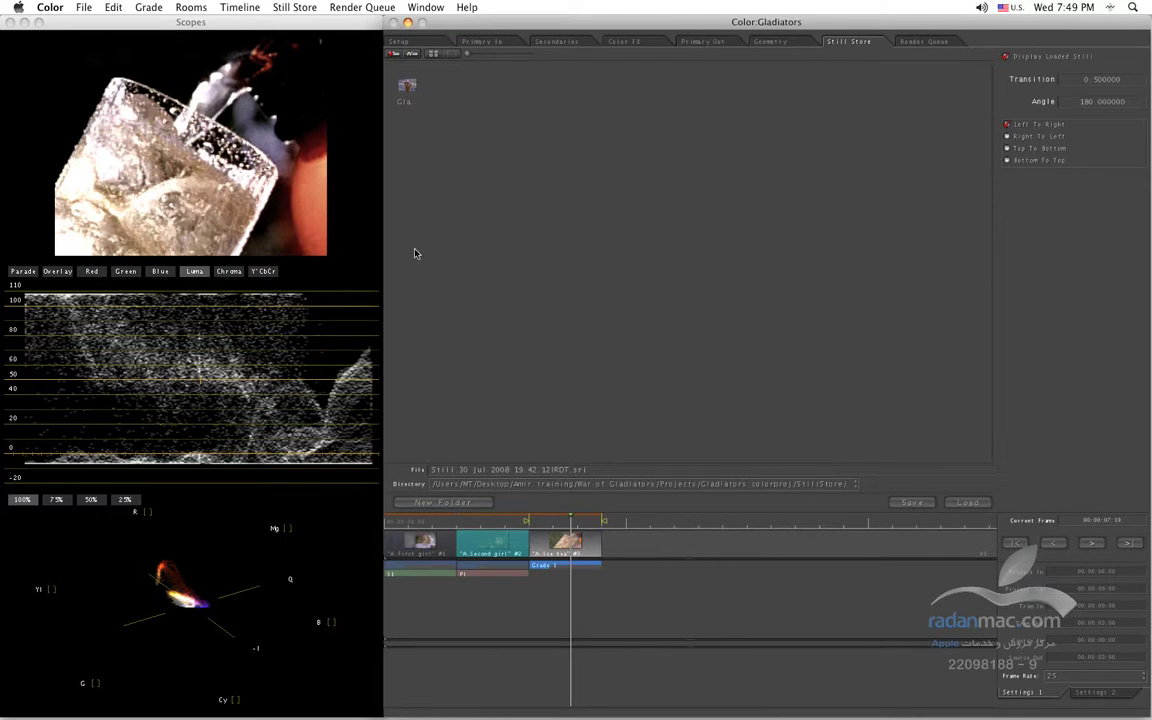
click(925, 506)
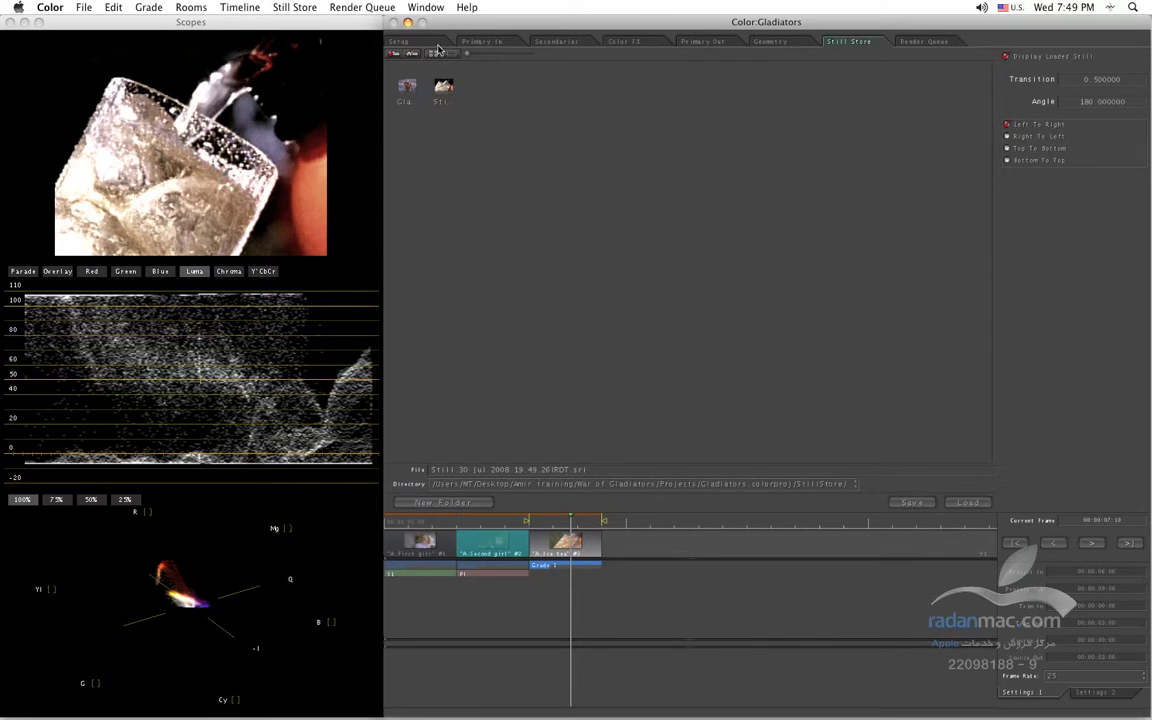
Delete all the bleach bypass effect nodes from the shot in the Color FX room
click(397, 42)
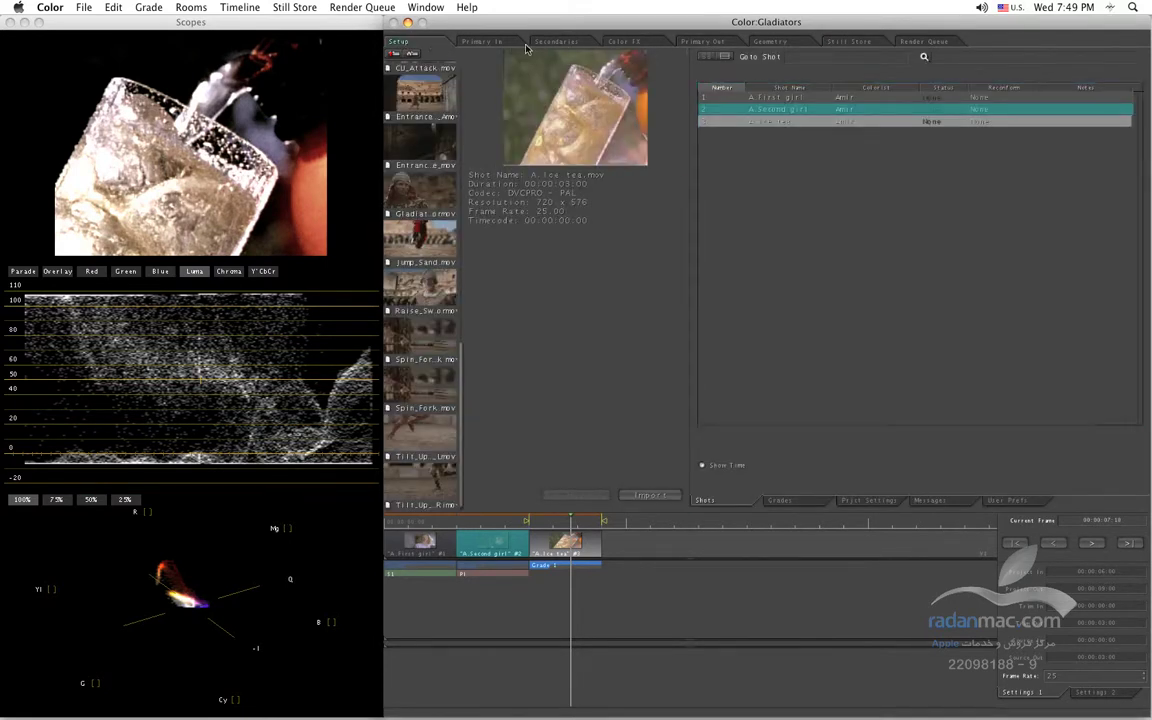
key(super+2)
click(612, 40)
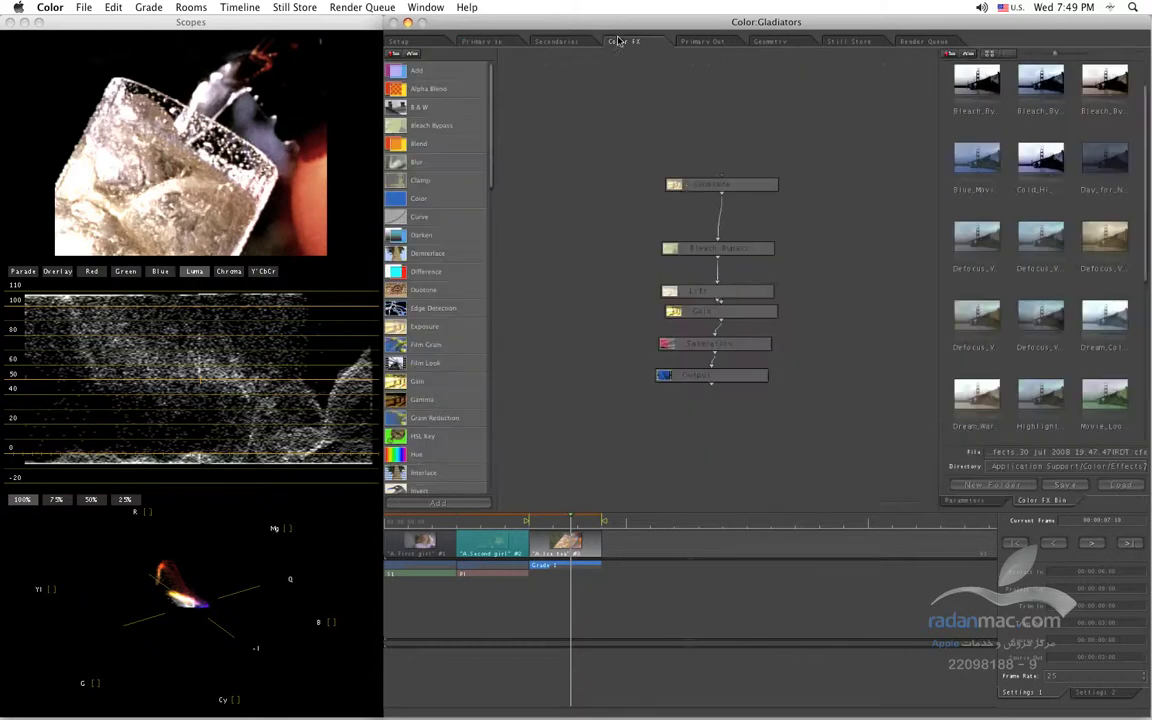
drag(424, 326, 762, 218)
drag(591, 174, 705, 319)
drag(775, 430, 760, 428)
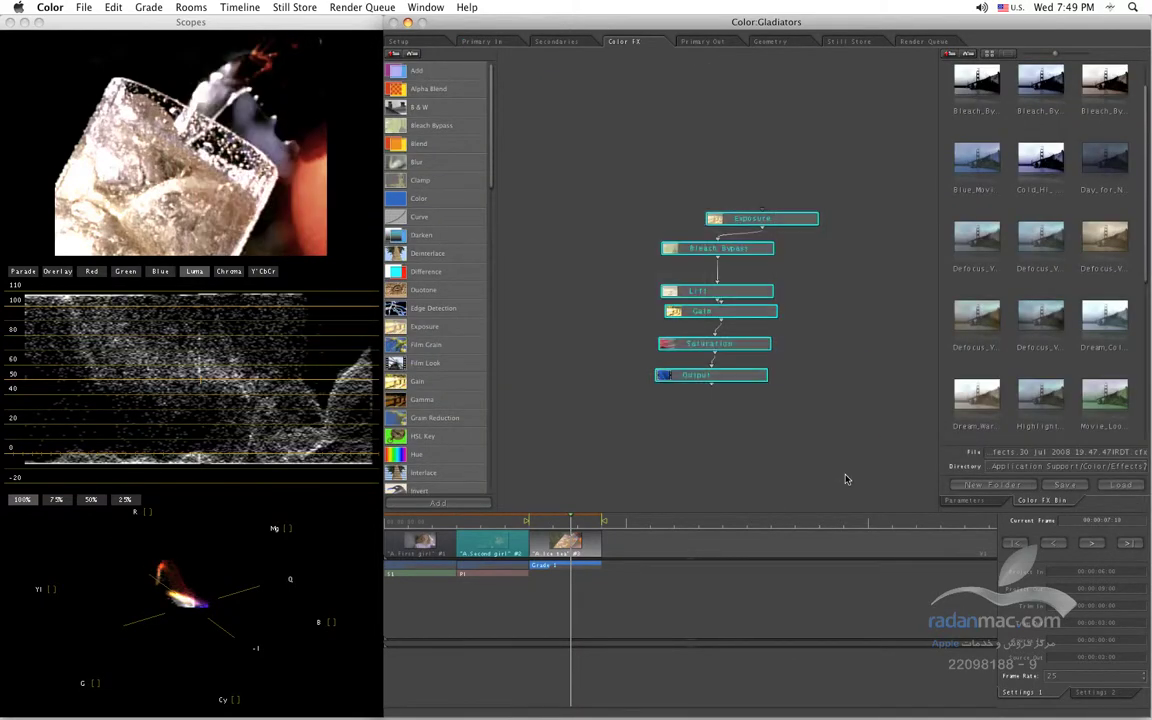
key(Delete)
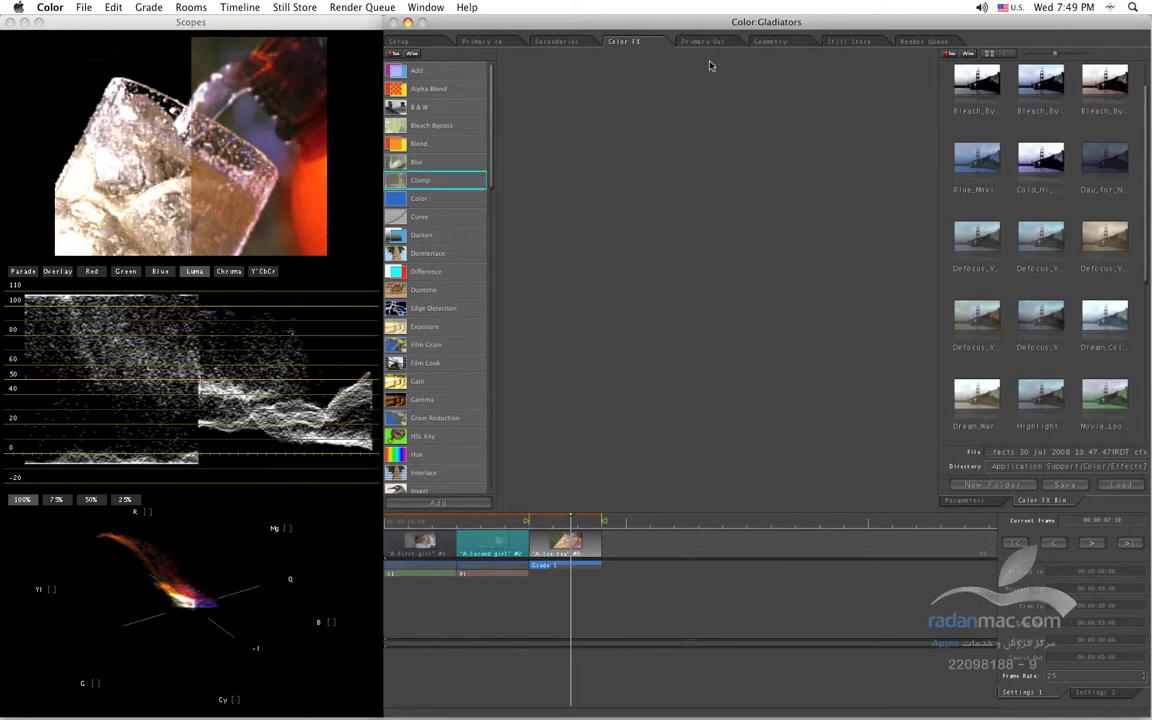
Set the Still Store comparison split to a transition of about 0.4855 and an angle of 153
click(852, 42)
click(1092, 84)
drag(1026, 80, 1036, 101)
click(1037, 101)
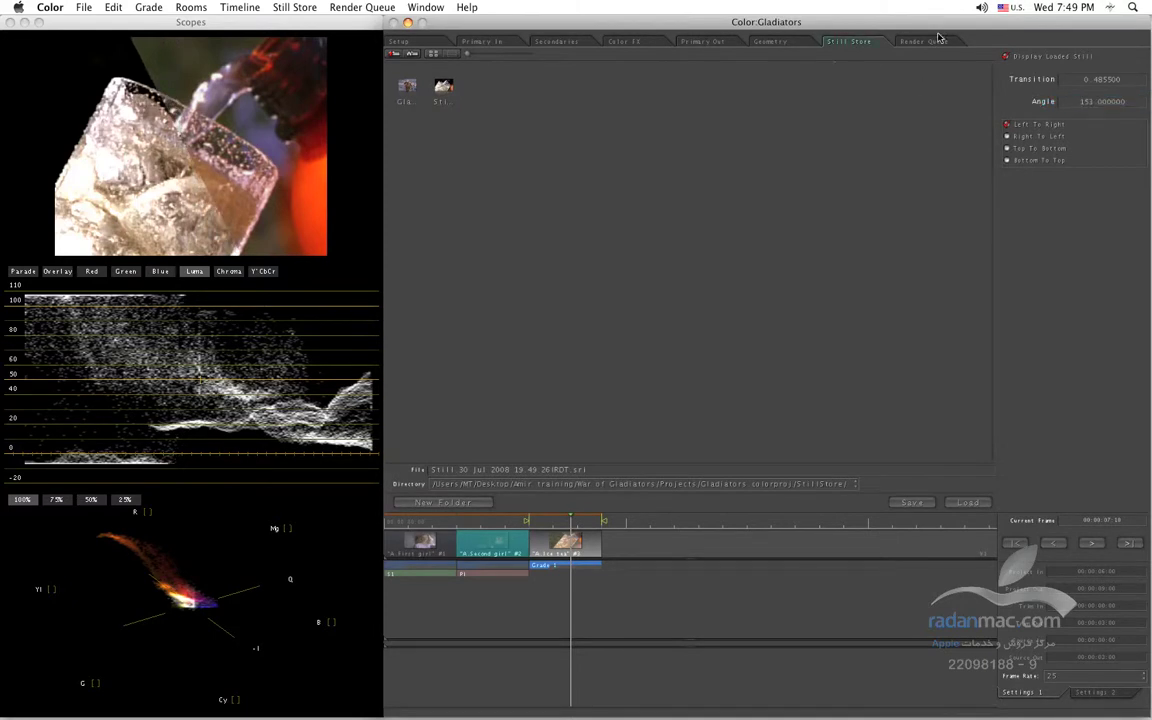
Look over the Render Queue and the Setup room's shot list
click(923, 41)
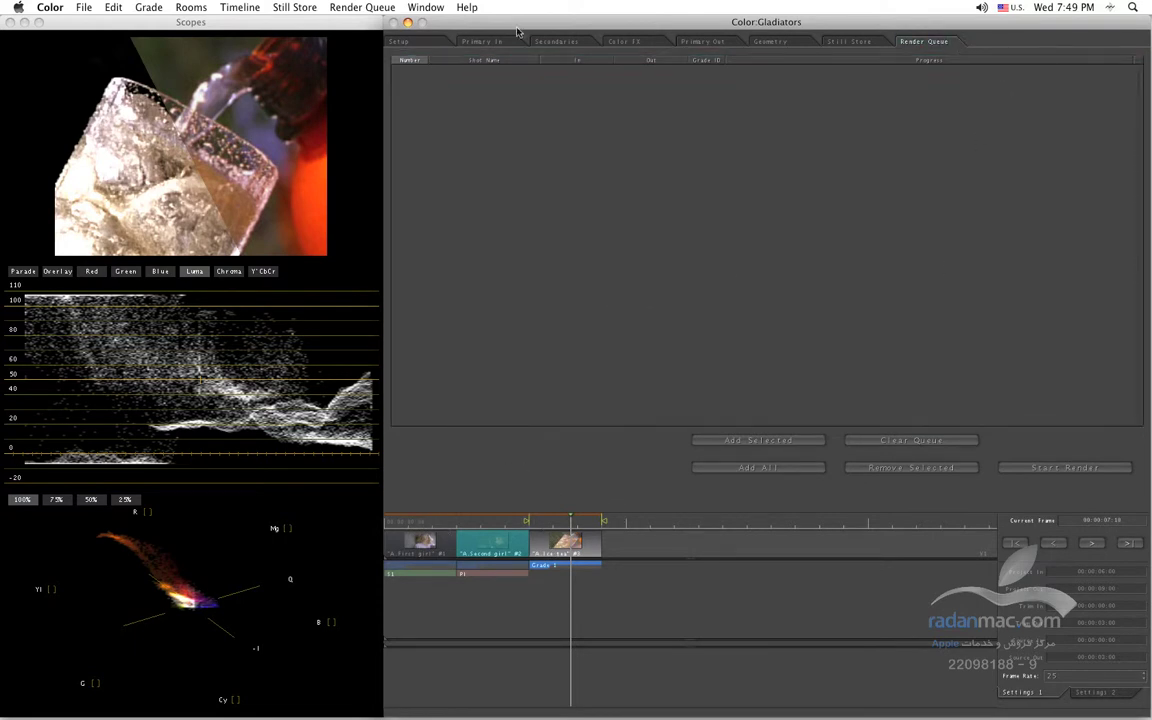
click(396, 42)
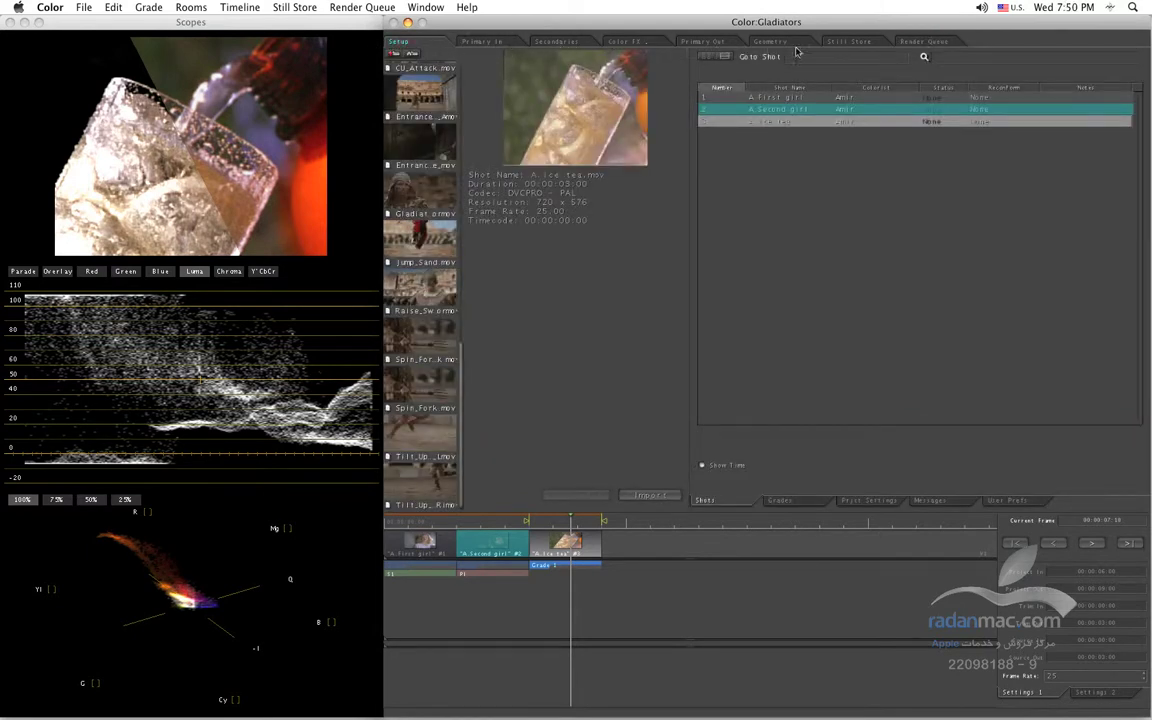
click(916, 45)
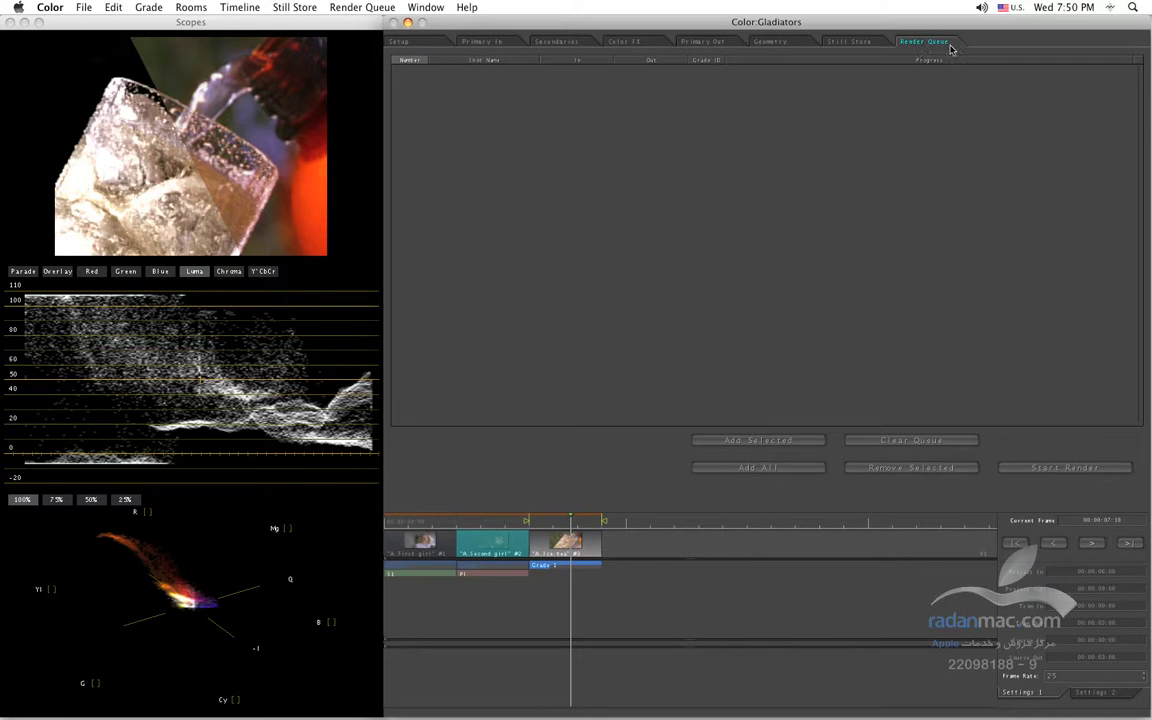